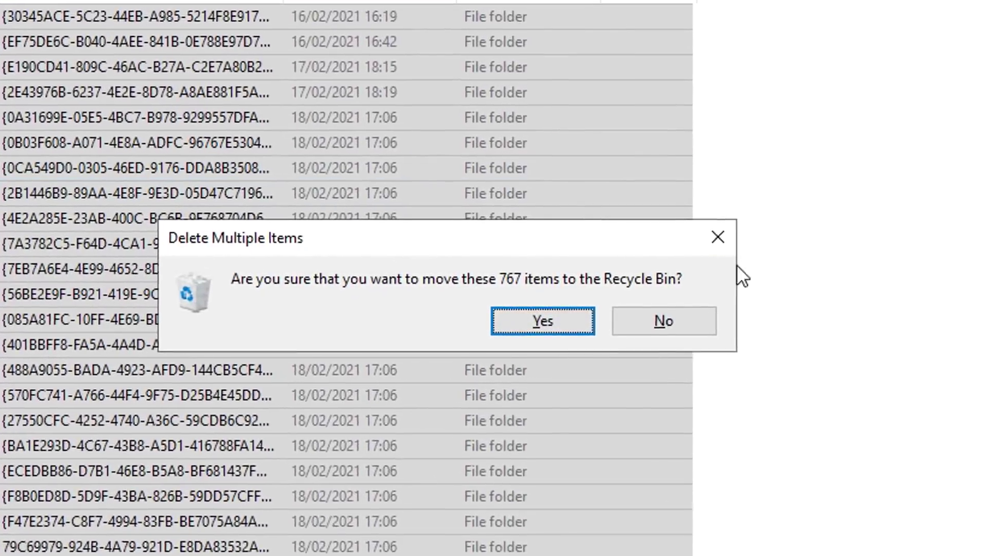
- Confirm moving the 767 Temp folder items to the Recycle Bin
click(543, 321)
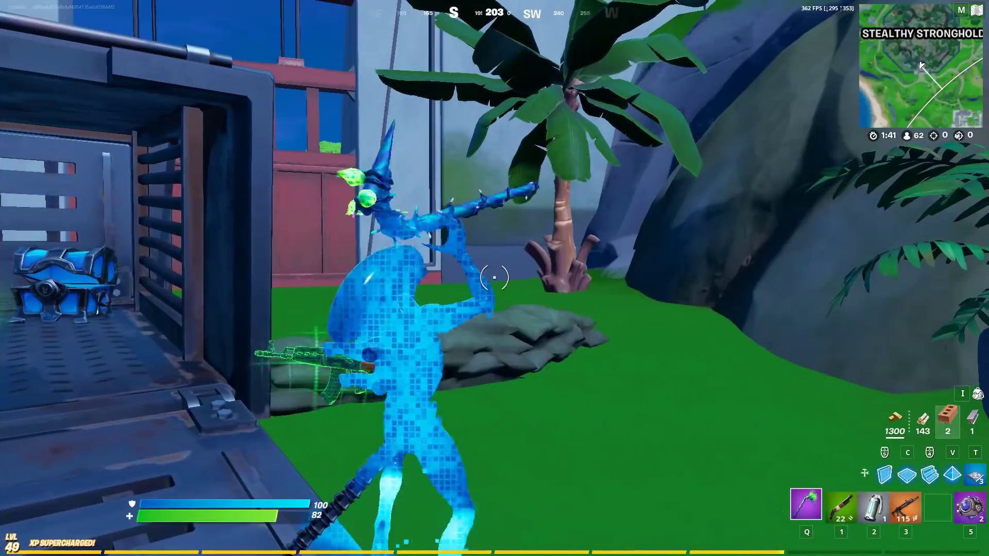
- Equip the Shockwave Grenade and throw it to launch the character skyward
key(5)
click(495, 278)
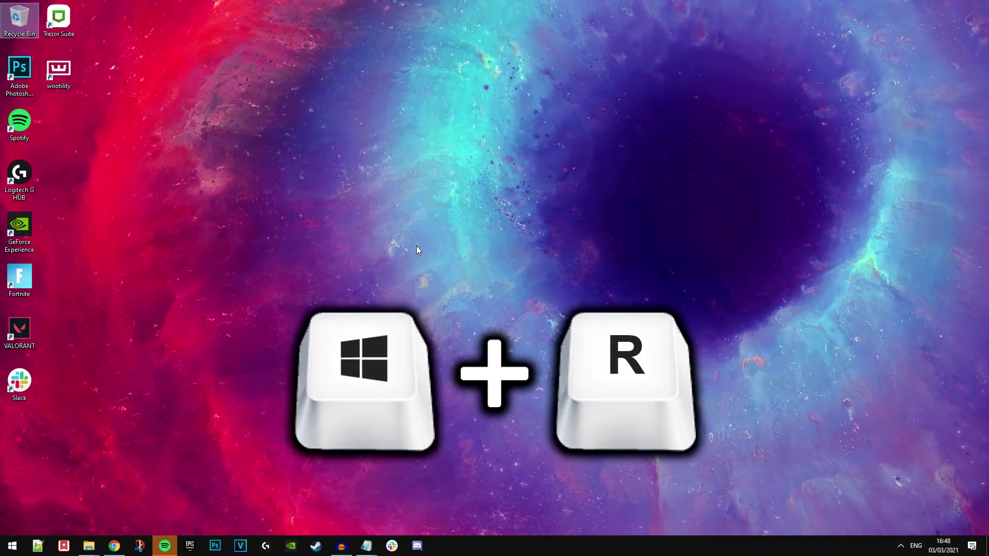
- In the Run box, correct %appdata% to %localappdata% and open that location
key(super+r)
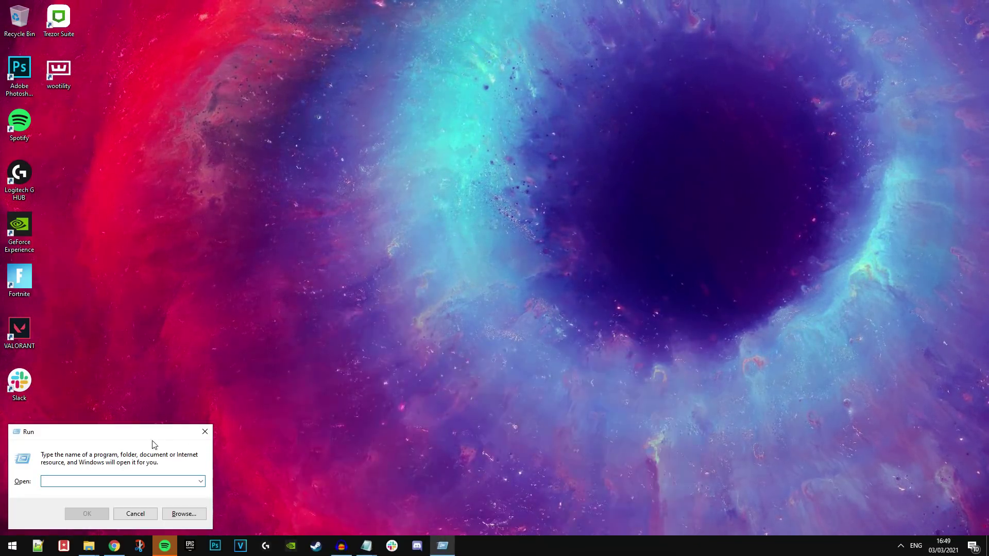
drag(150, 434, 466, 196)
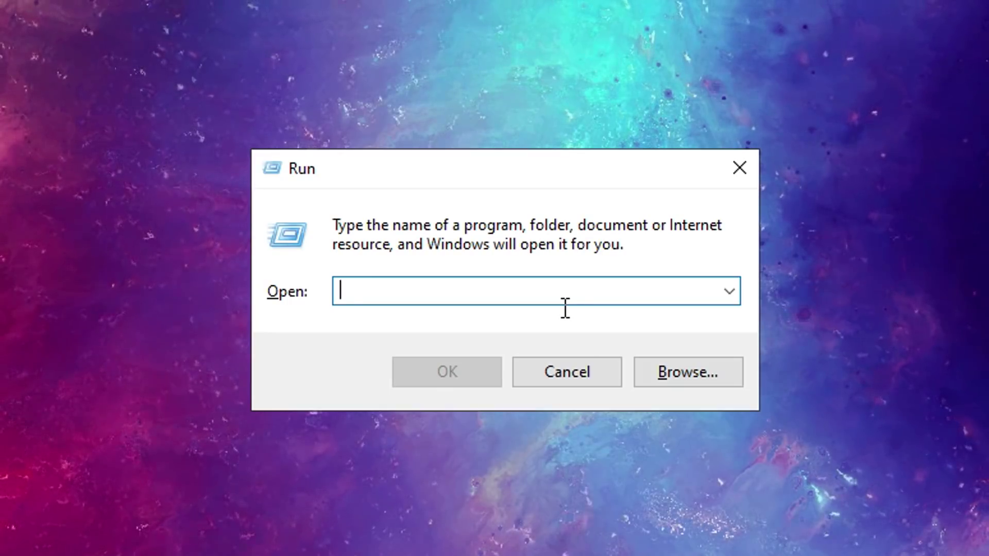
text(%appd)
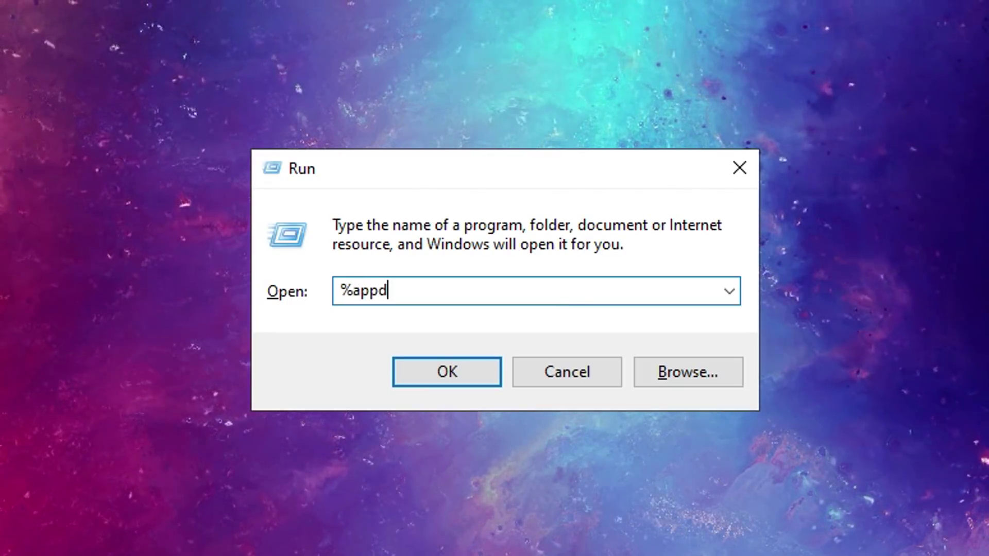
text(ata%)
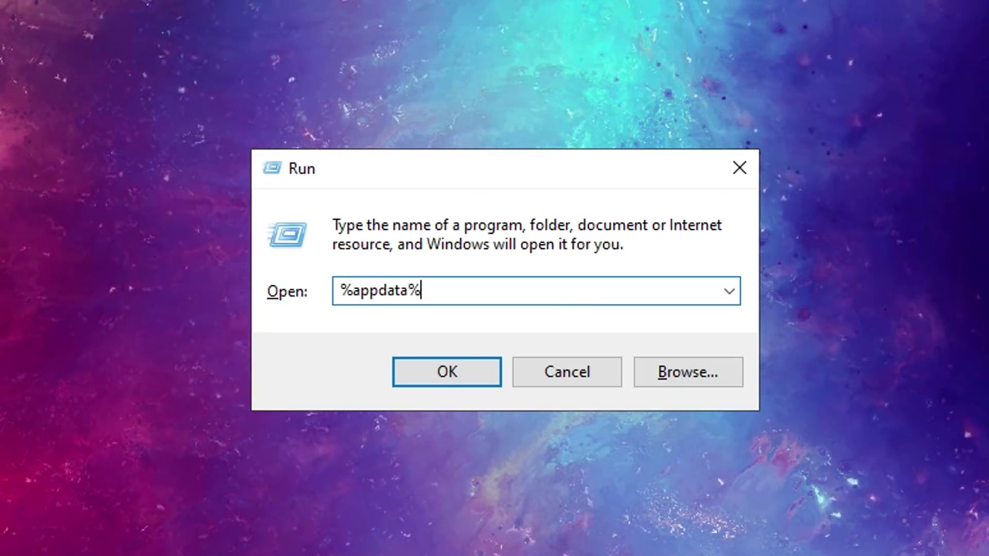
click(355, 299)
text(local)
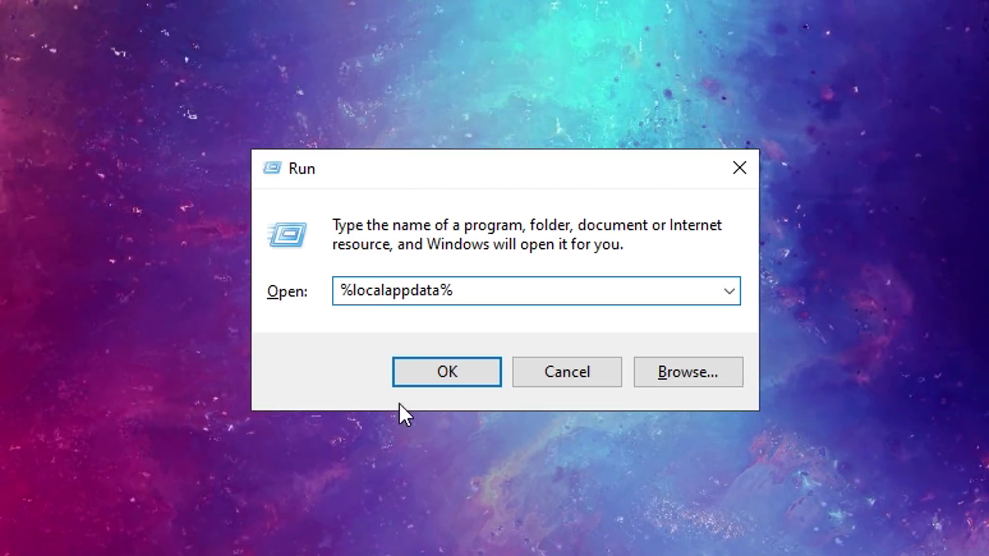
drag(503, 303, 307, 289)
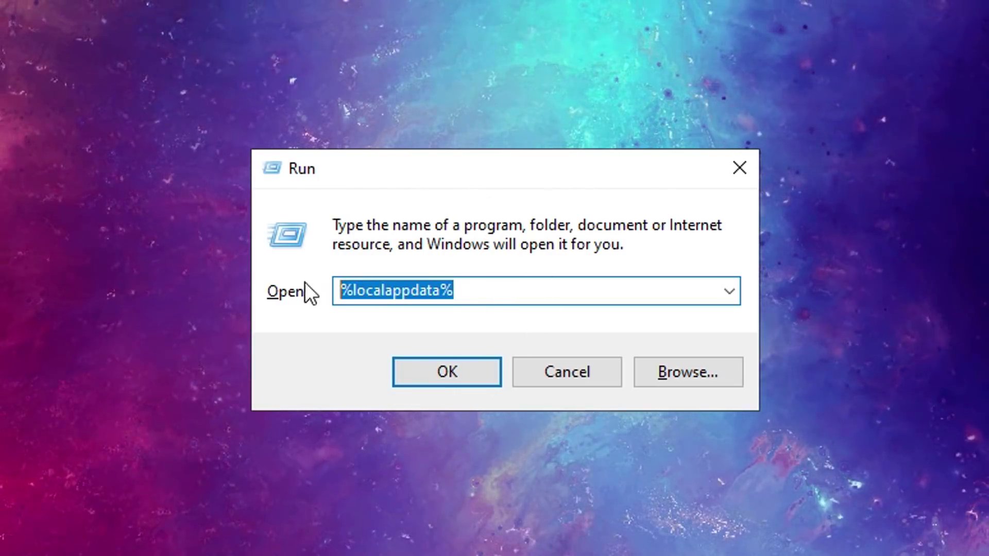
click(367, 296)
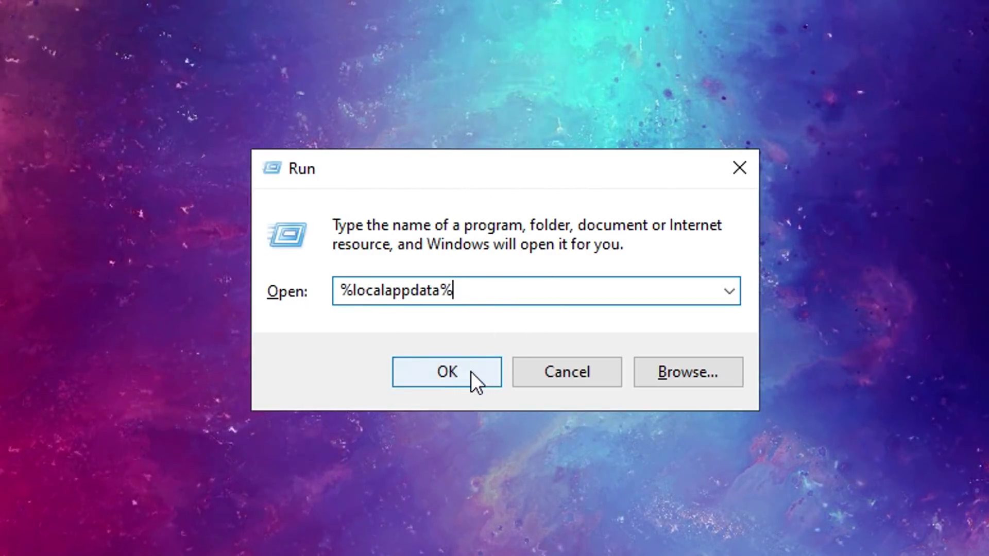
click(471, 375)
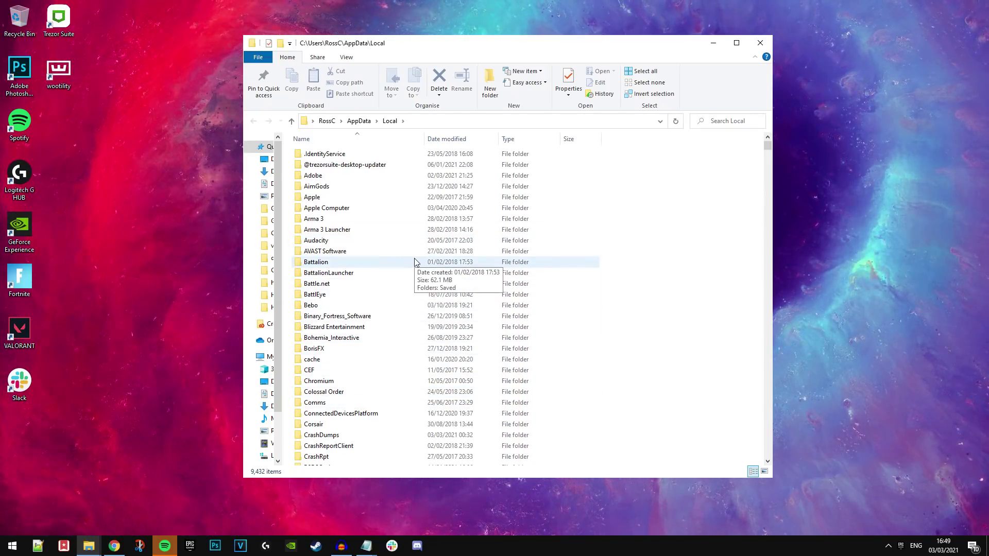
- Jump down the AppData\Local list by typing T and select the Temp folder
click(405, 242)
text(t)
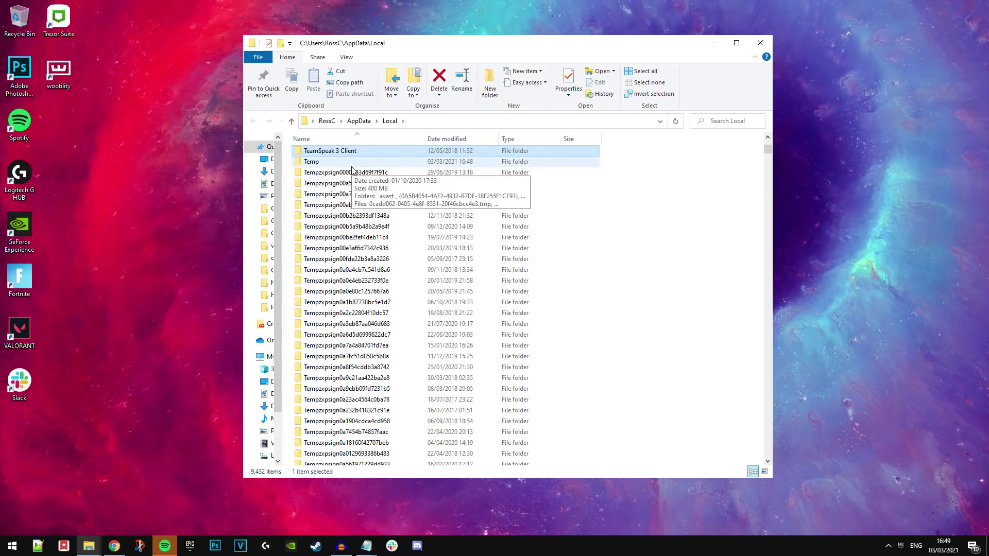
click(325, 163)
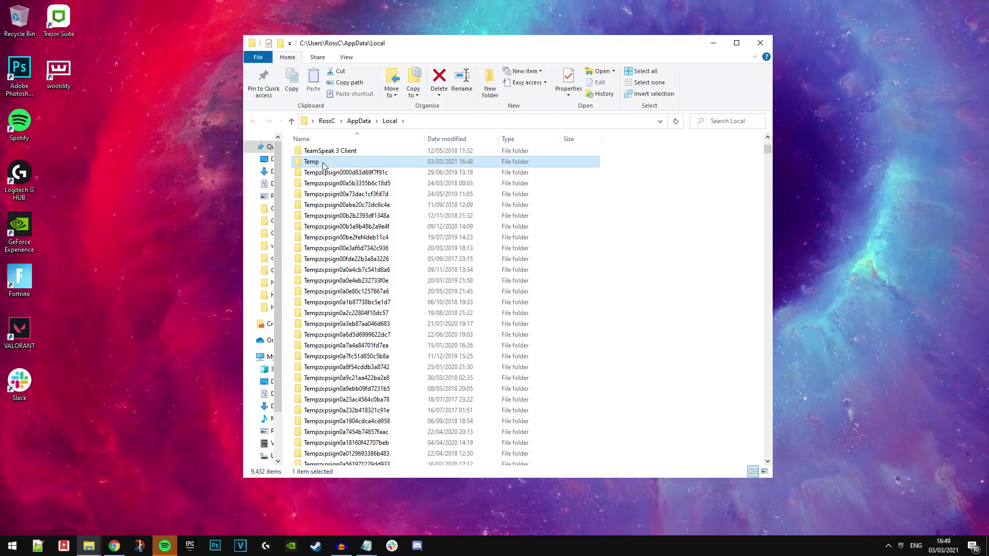
- Open the Temp folder inside AppData\Local
mouse_move(324, 165)
double_click(337, 163)
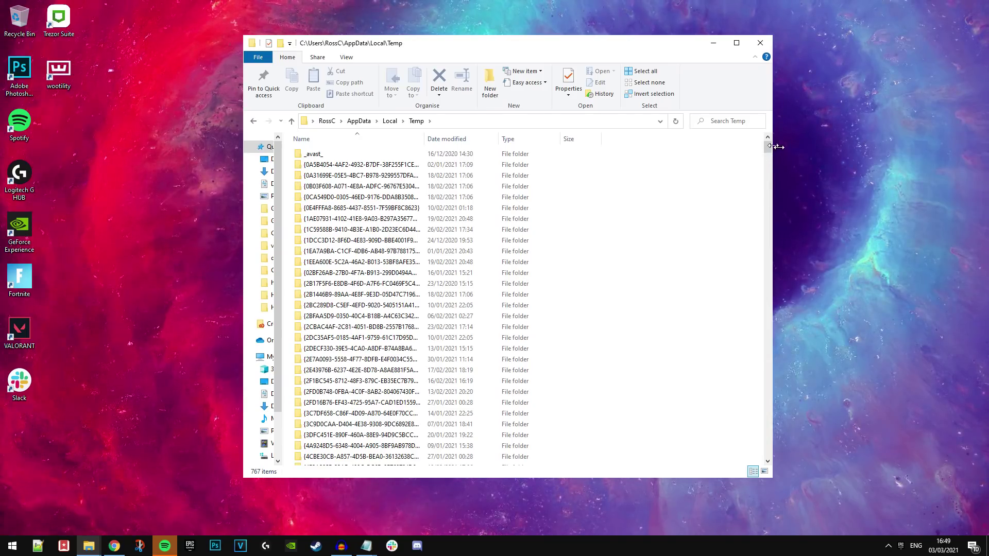
mouse_move(768, 150)
mouse_down()
mouse_move(771, 214)
mouse_move(773, 153)
mouse_up()
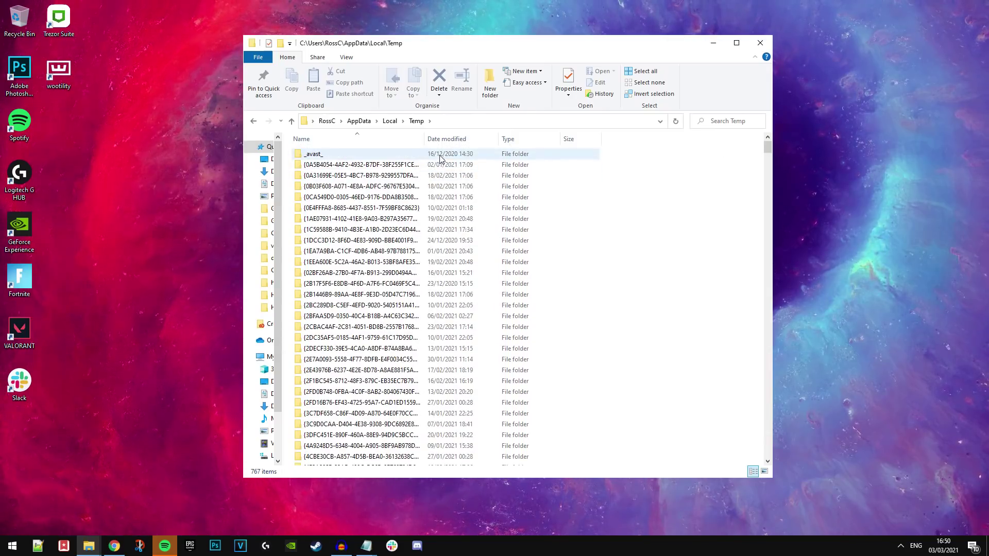
- Sort the Temp items by Date modified, ending with oldest first
click(448, 139)
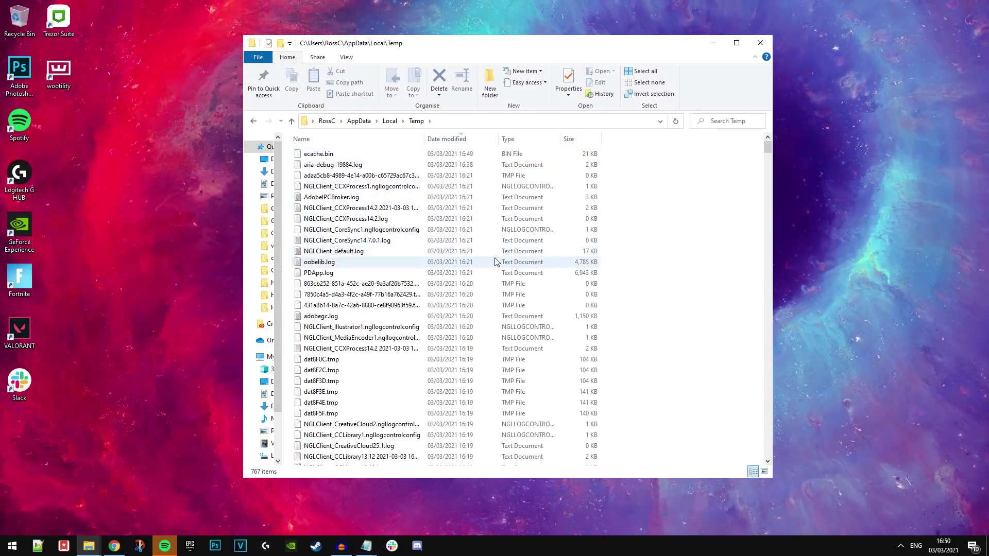
scroll(464, 217, down, 20)
scroll(497, 256, down, 20)
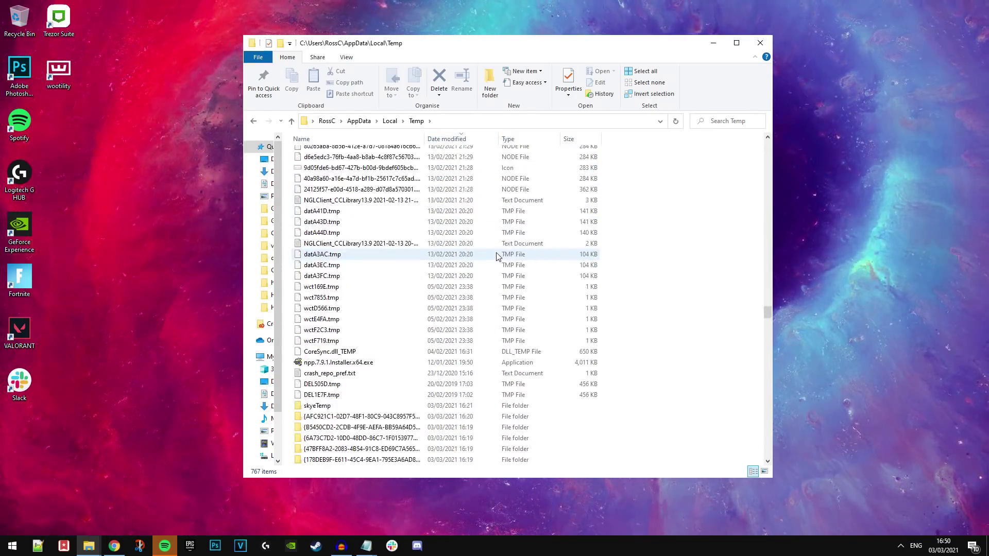
scroll(494, 263, down, 8)
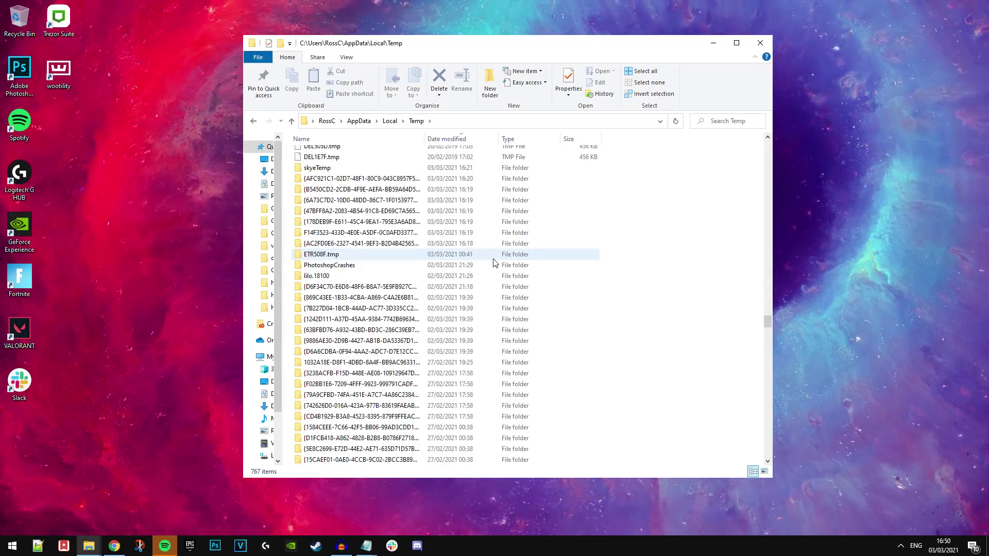
click(464, 139)
click(463, 139)
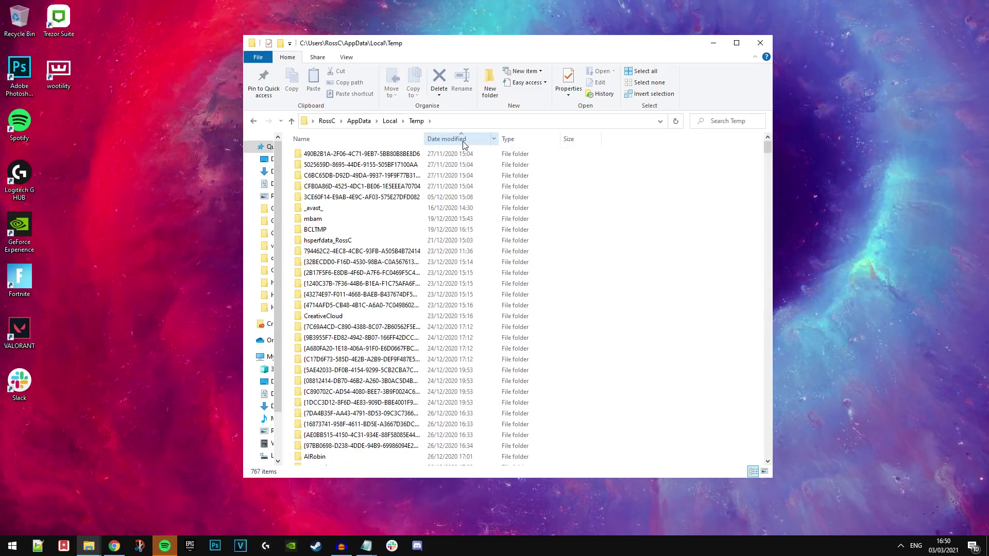
- Scroll through the sorted list and select a block of folders
scroll(460, 189, down, 20)
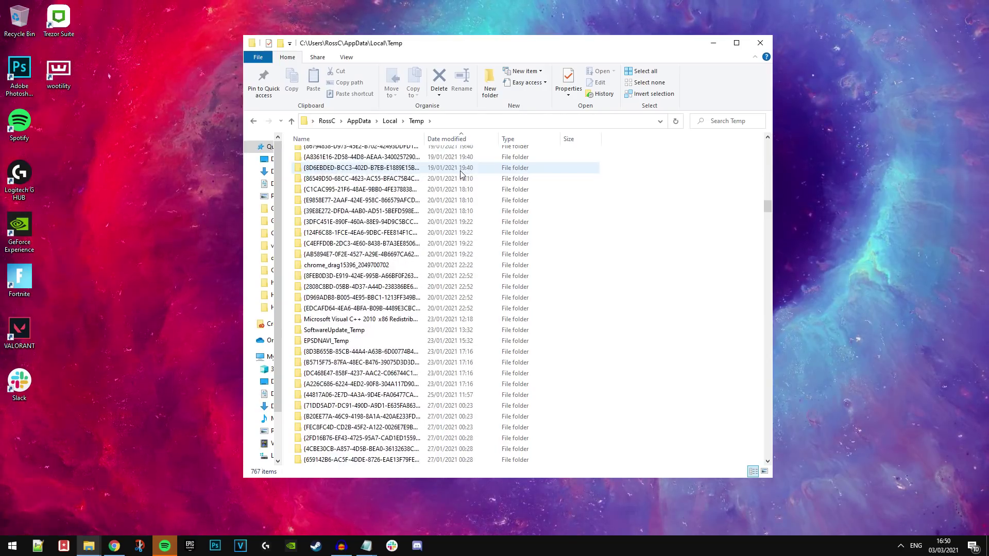
drag(767, 230, 775, 113)
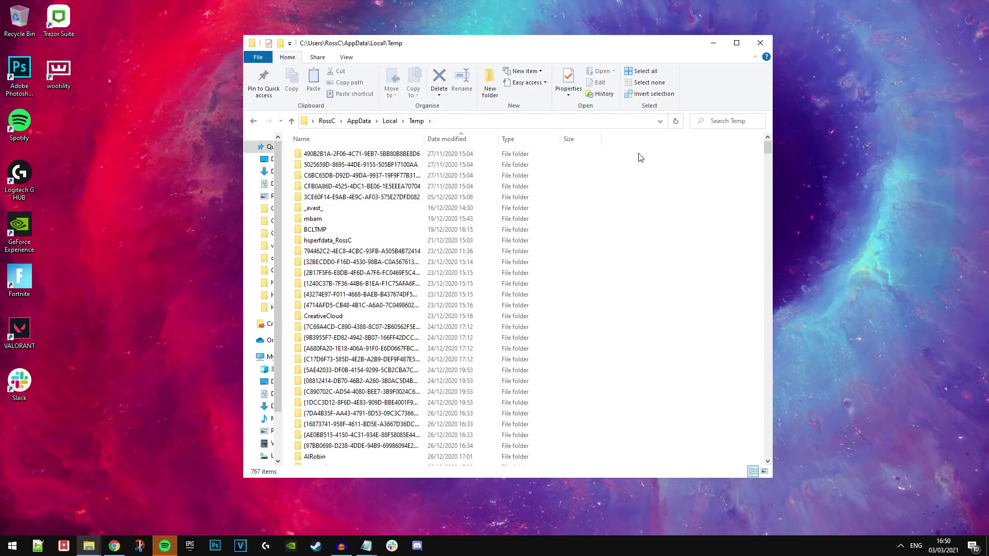
drag(640, 157, 629, 205)
scroll(612, 249, up, 20)
- Select all Temp items with Ctrl+A and delete them, raising the 767-item prompt
key(ctrl+a)
scroll(542, 260, down, 20)
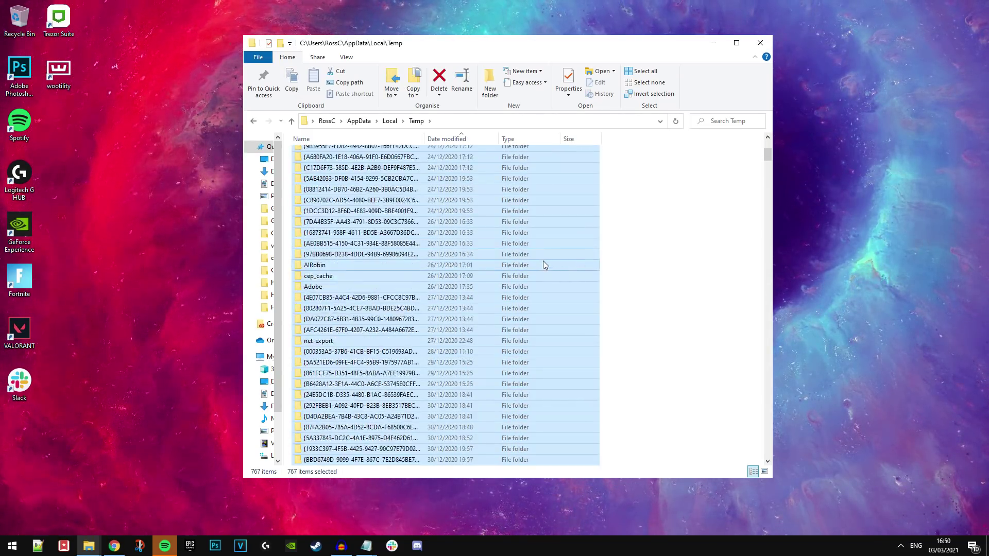
scroll(538, 255, down, 12)
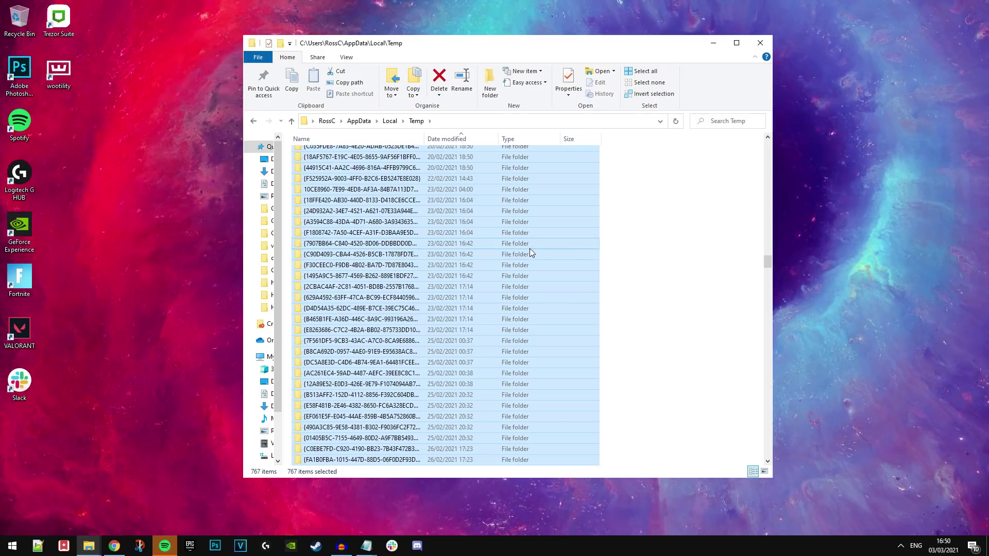
scroll(517, 259, down, 1)
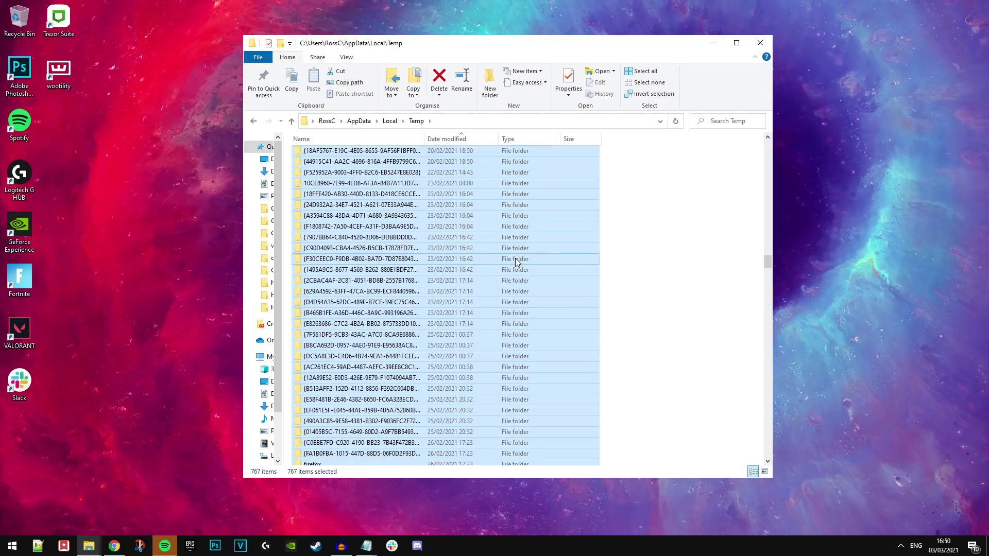
scroll(514, 258, up, 15)
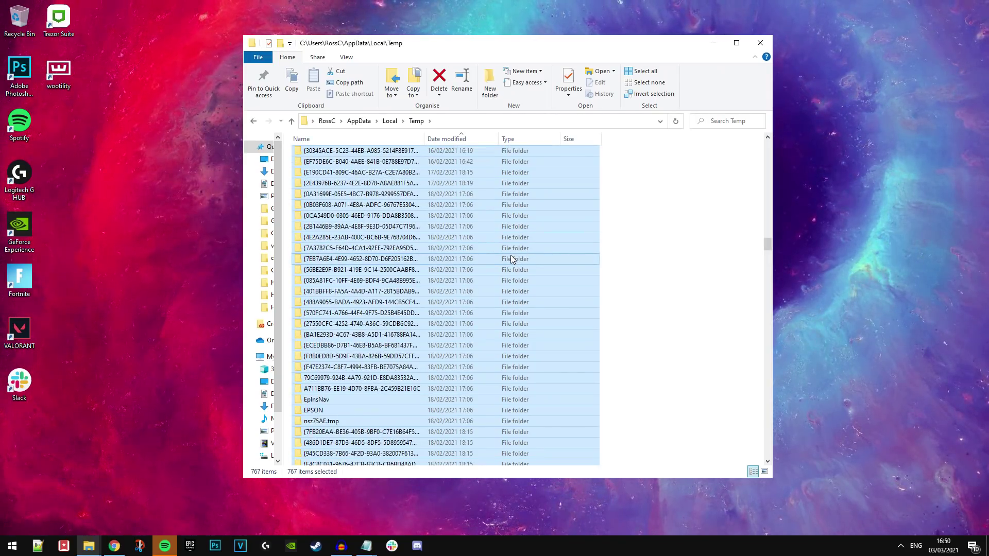
key(Delete)
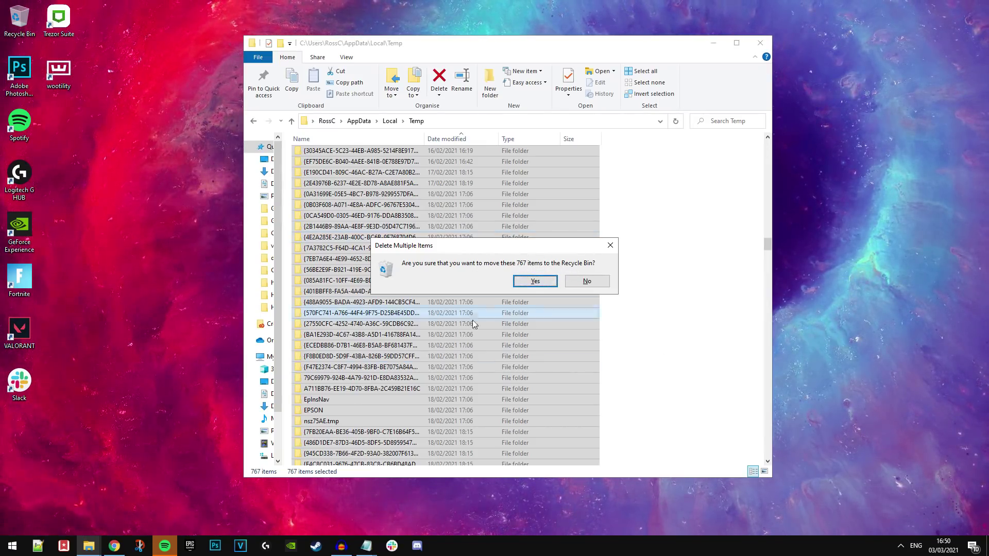
key(Return)
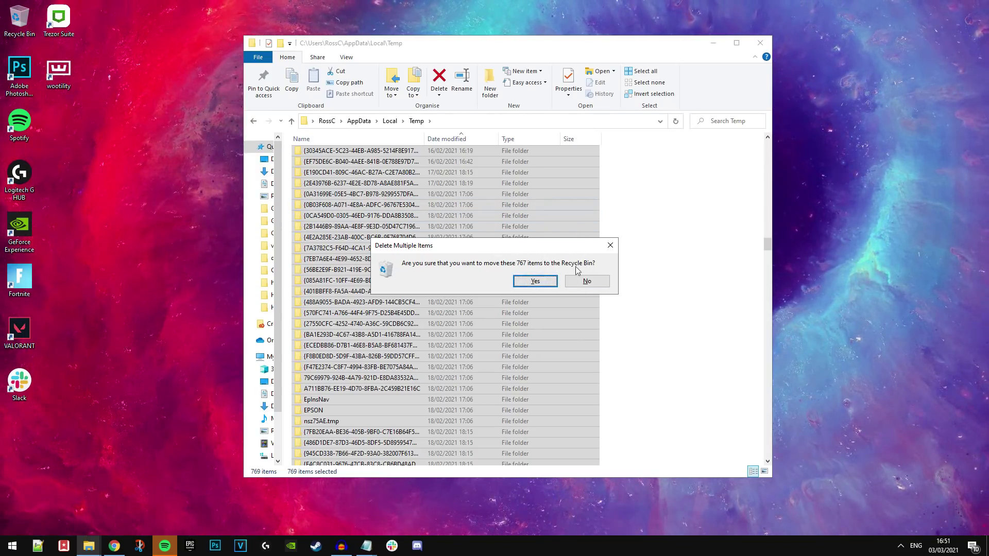
- Confirm recycling, retry the in-use folder and skip admin-protected folders, leaving 37 items
click(534, 281)
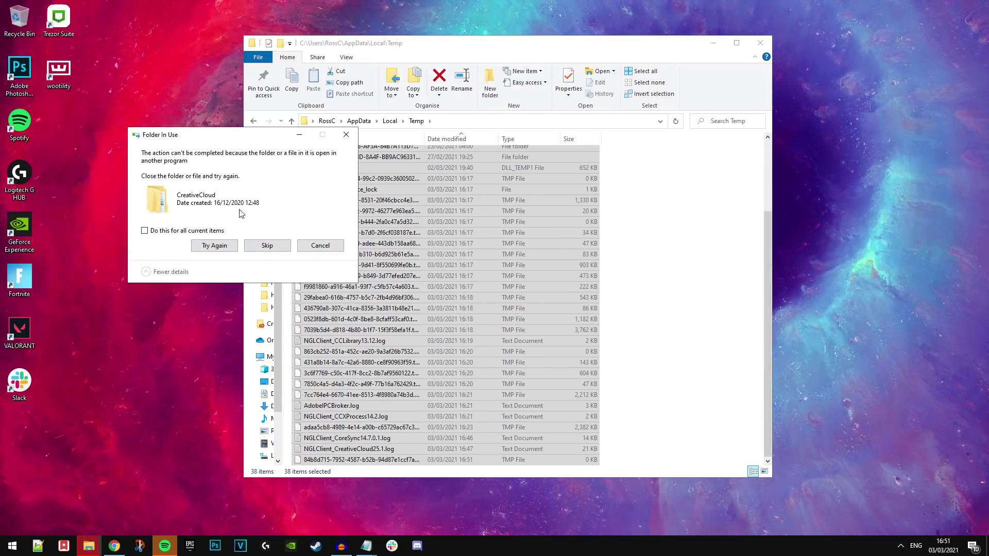
click(214, 244)
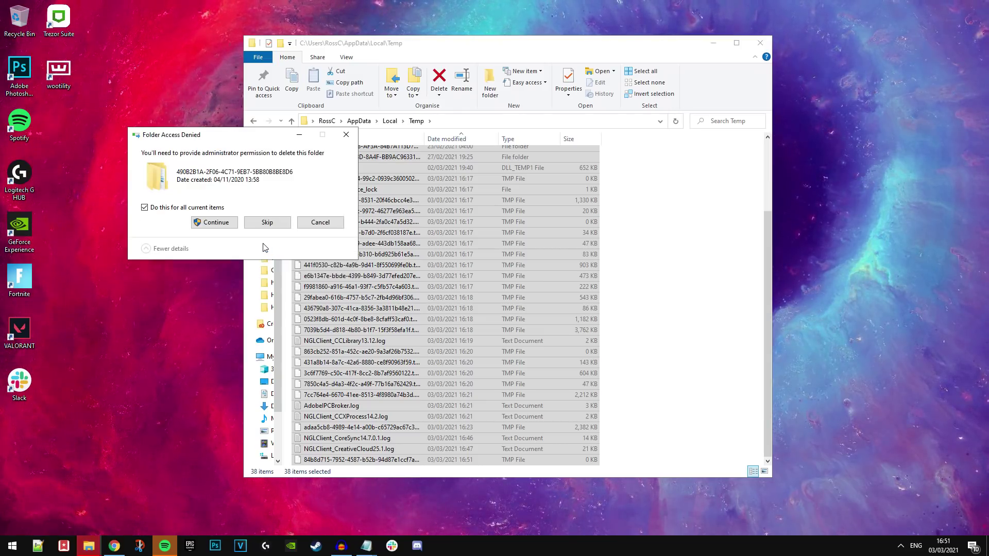
click(268, 222)
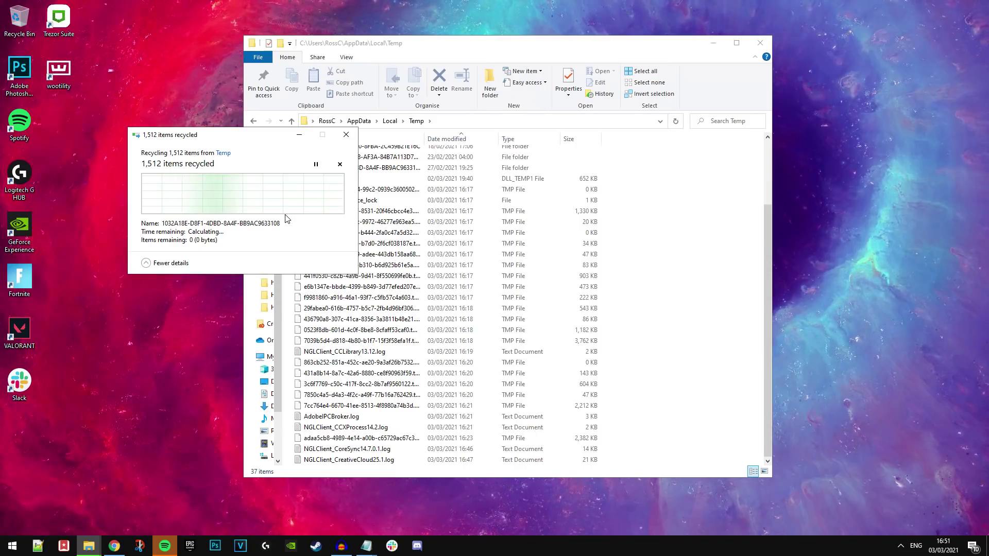
scroll(502, 299, up, 3)
scroll(502, 299, down, 3)
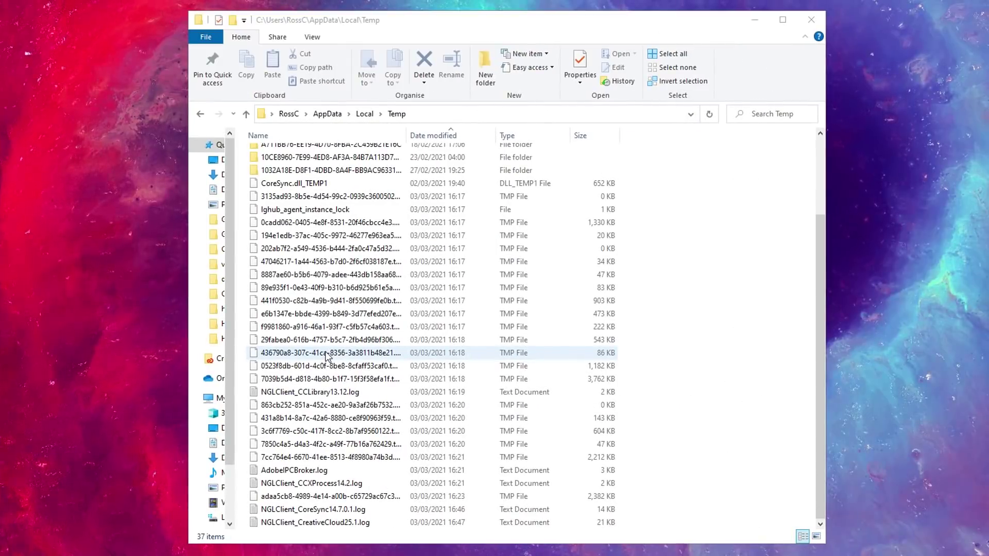
- Review the 37 remaining Temp items, then close the File Explorer window
scroll(447, 290, down, 3)
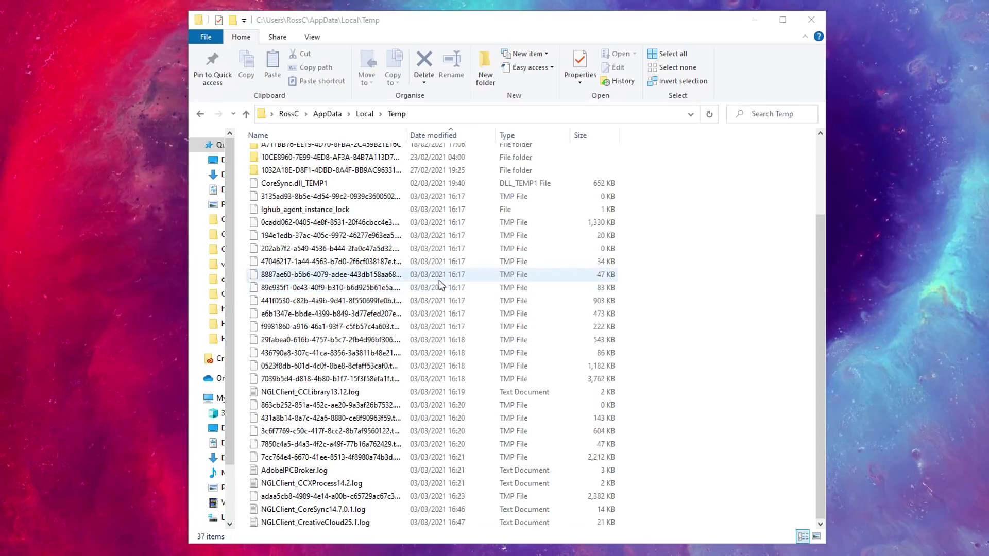
scroll(466, 324, up, 3)
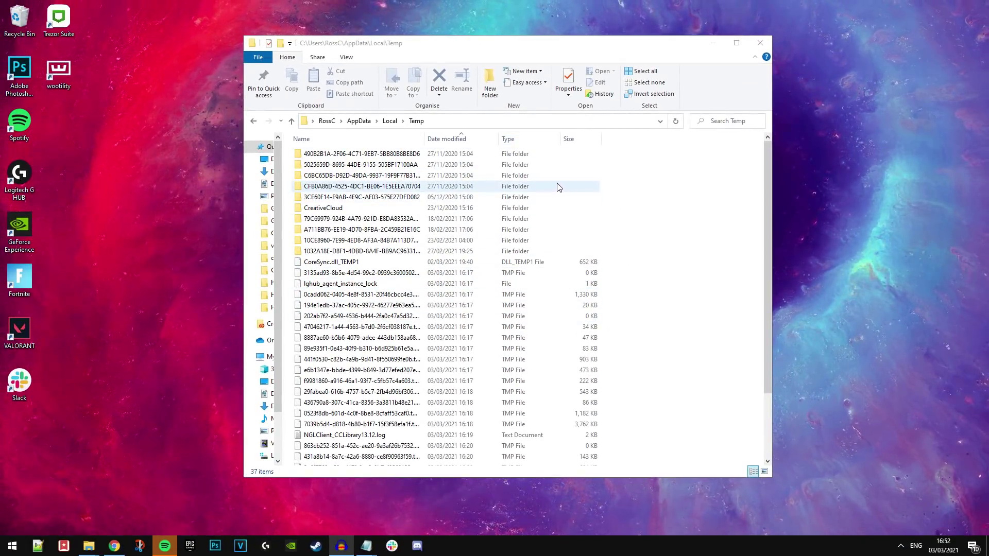
scroll(422, 220, down, 3)
scroll(422, 220, up, 3)
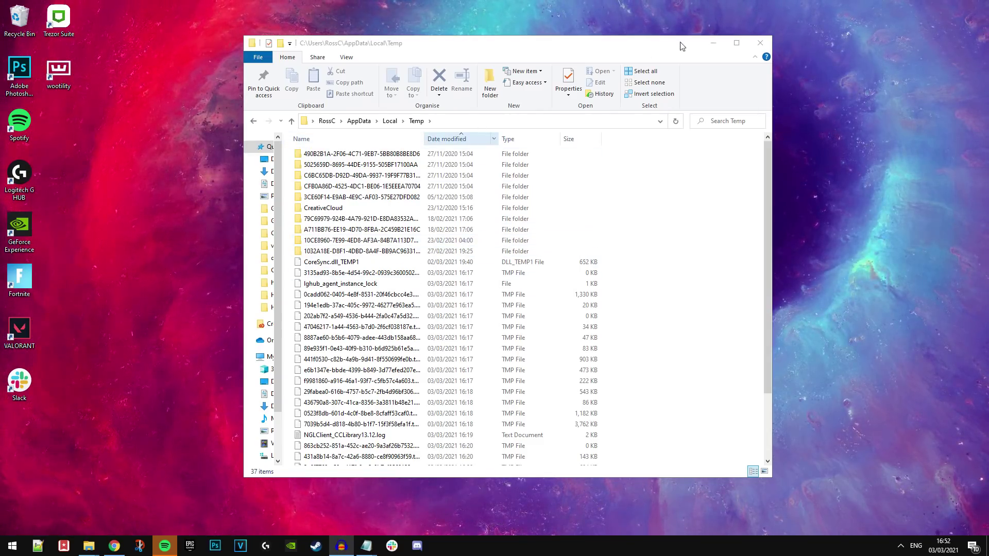
click(761, 43)
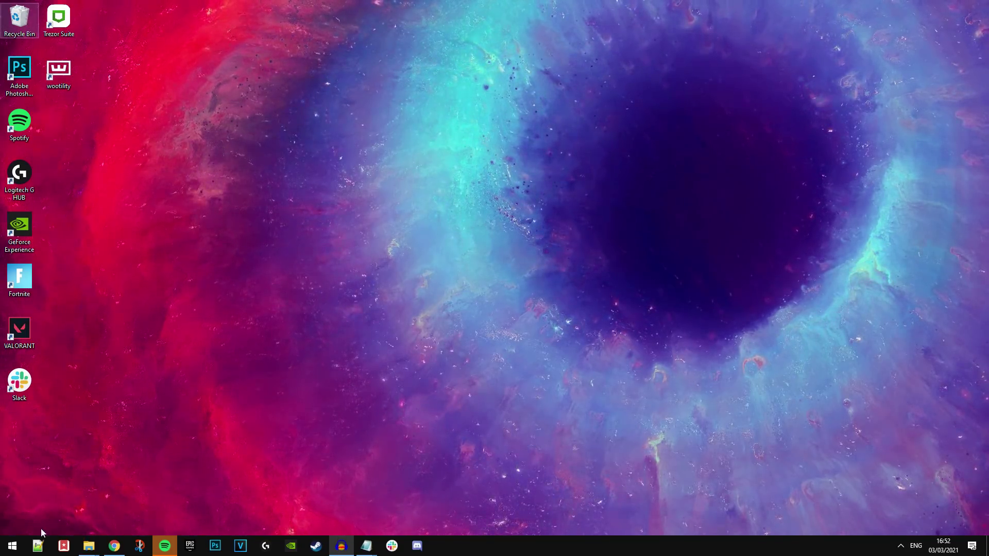
- Open the Recycle Bin from the desktop and browse its contents
click(13, 547)
click(10, 548)
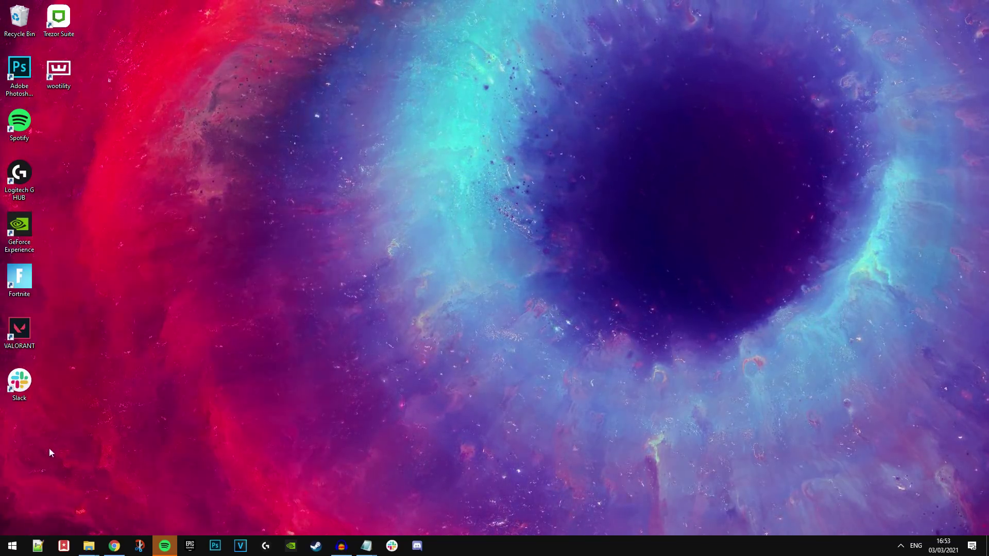
double_click(18, 25)
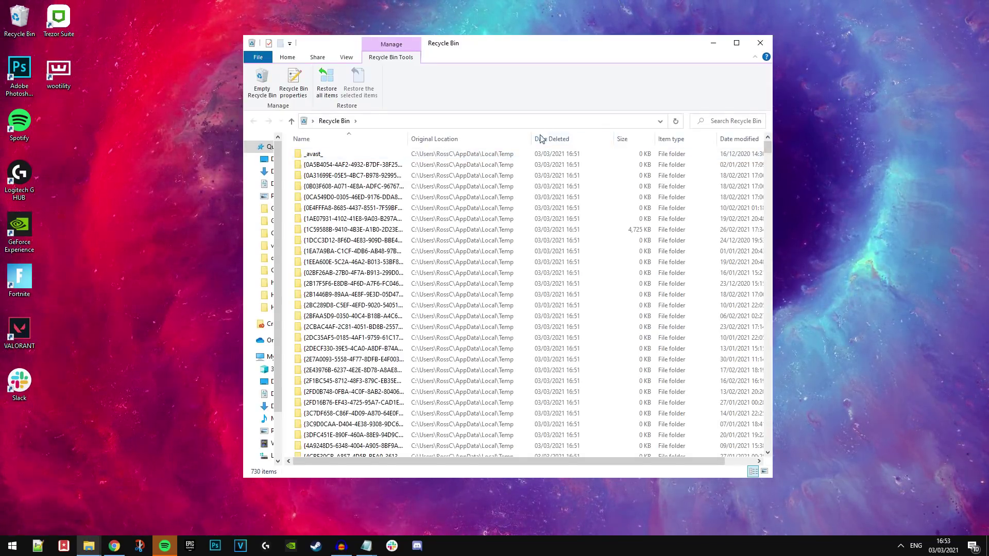
scroll(520, 200, down, 20)
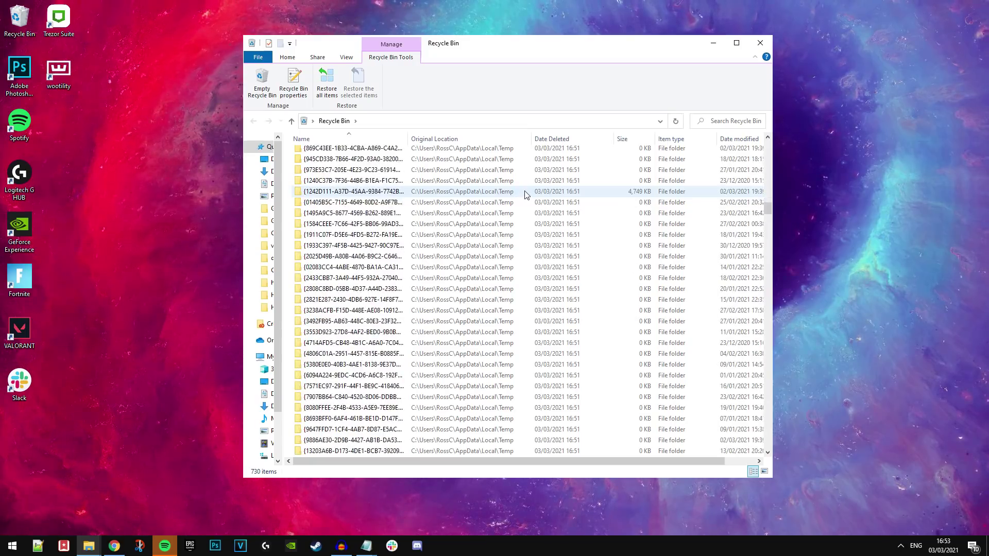
drag(768, 241, 778, 149)
scroll(407, 186, up, 2)
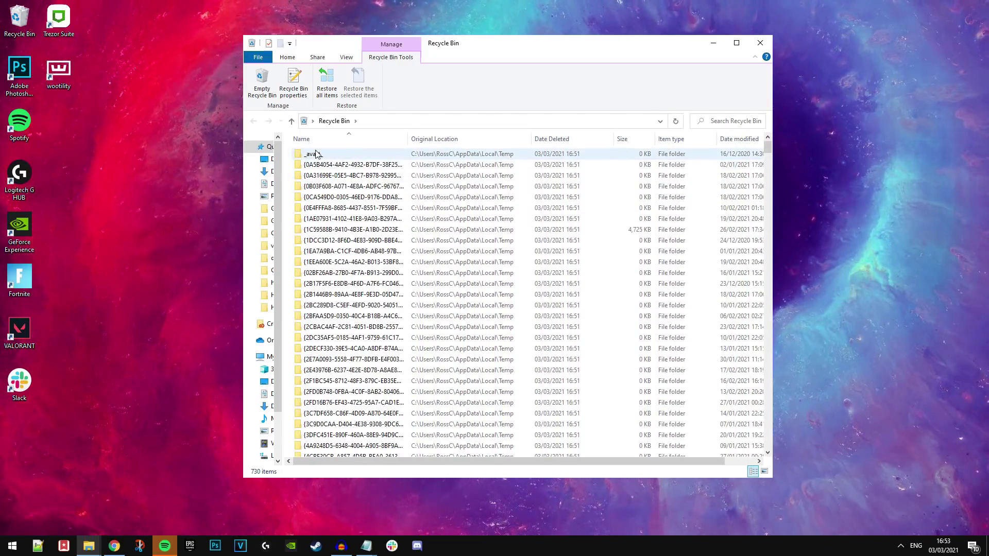
drag(292, 156, 537, 437)
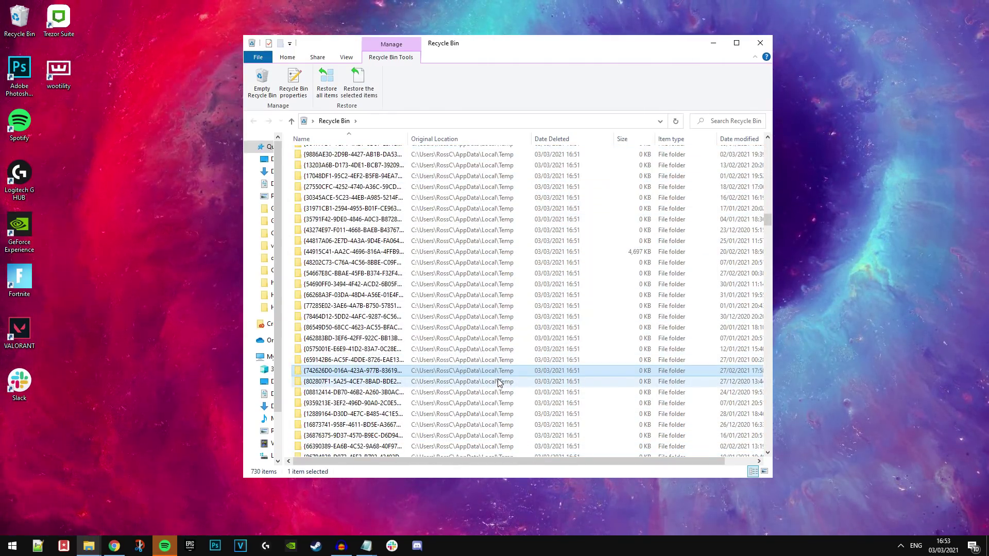
- Permanently delete all 730 Recycle Bin items and close the emptied window
key(ctrl+a)
scroll(493, 391, down, 20)
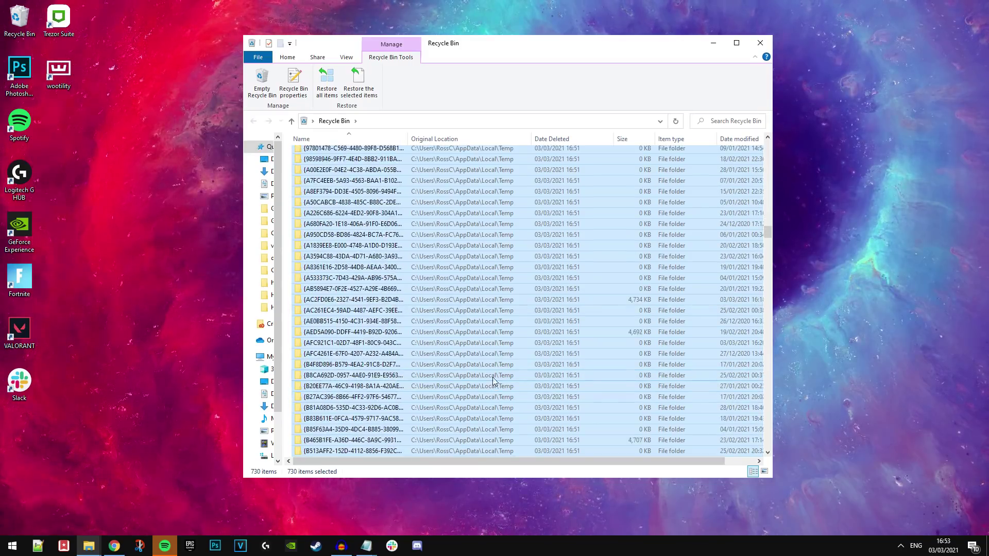
key(Delete)
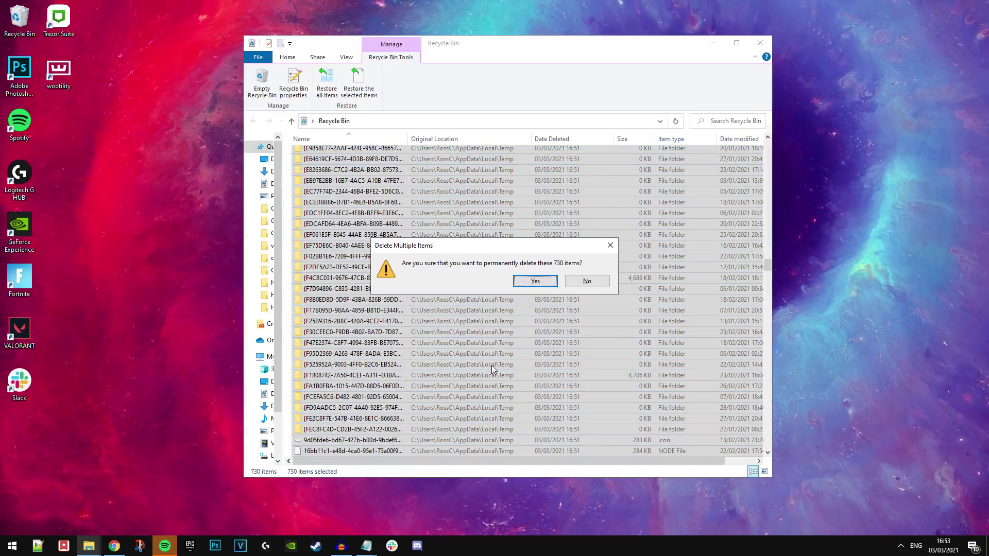
click(535, 281)
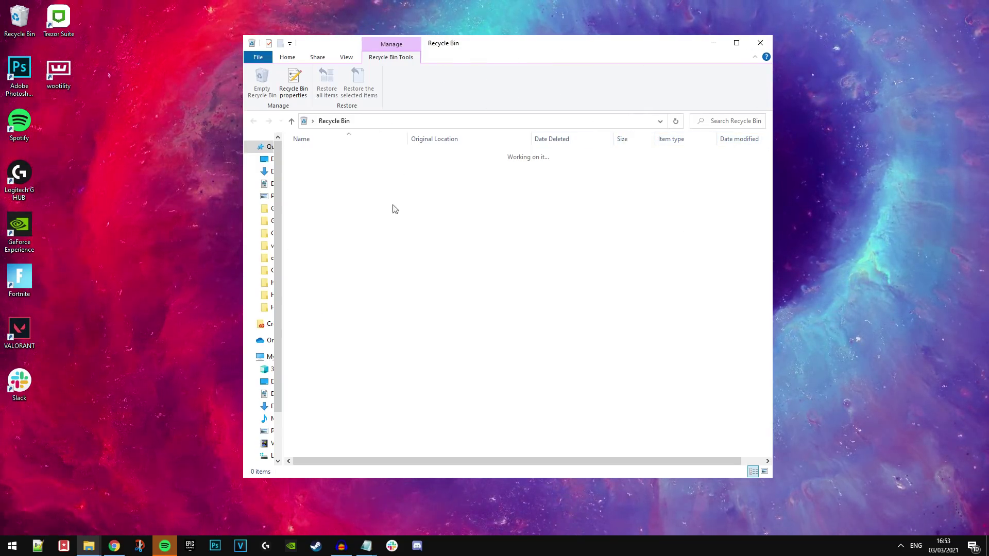
click(760, 42)
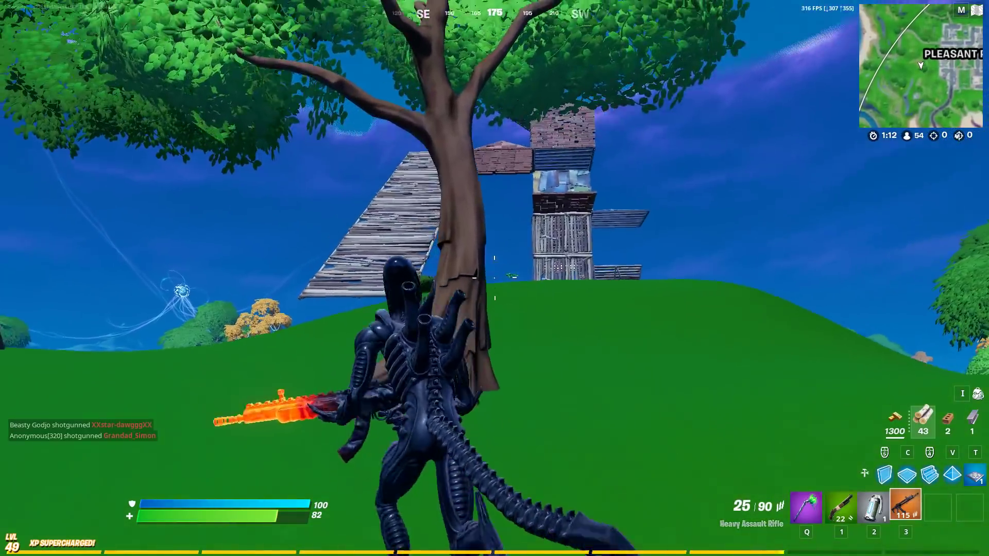
- Harvest wood from a tree with the pickaxe, then return to the Heavy Assault Rifle
key(q)
click(495, 278)
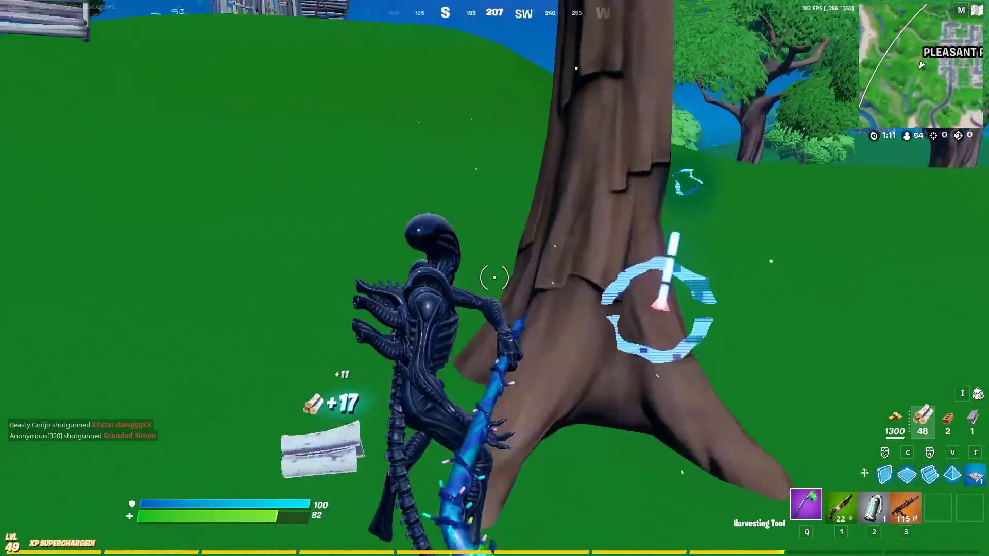
click(494, 278)
key(3)
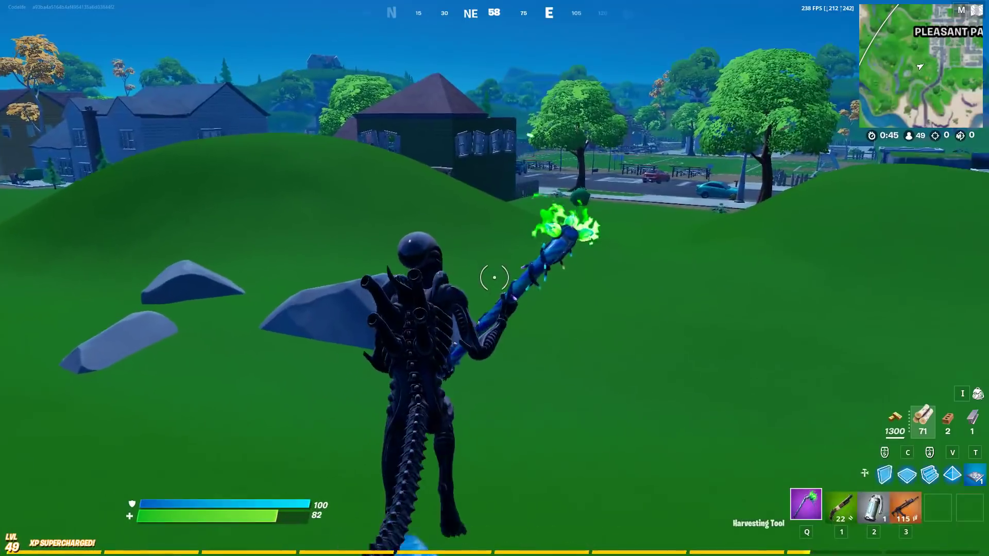
- Build a ramp and wooden walls in front of the player
click(494, 278)
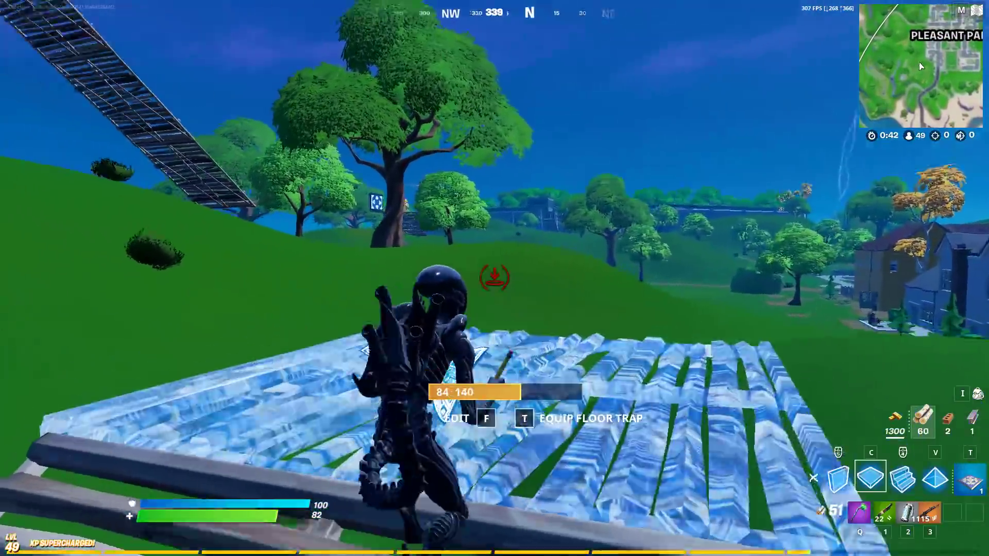
click(494, 278)
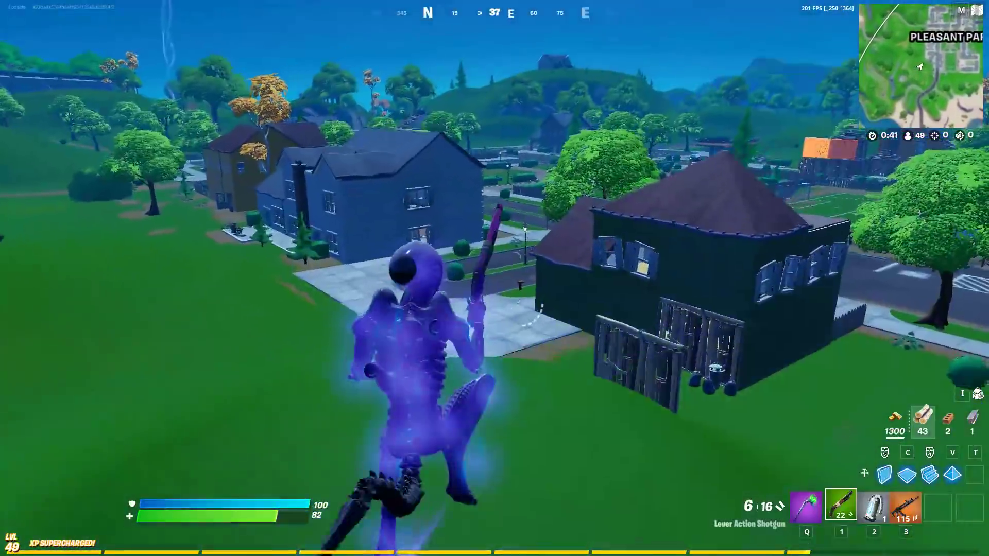
key(3)
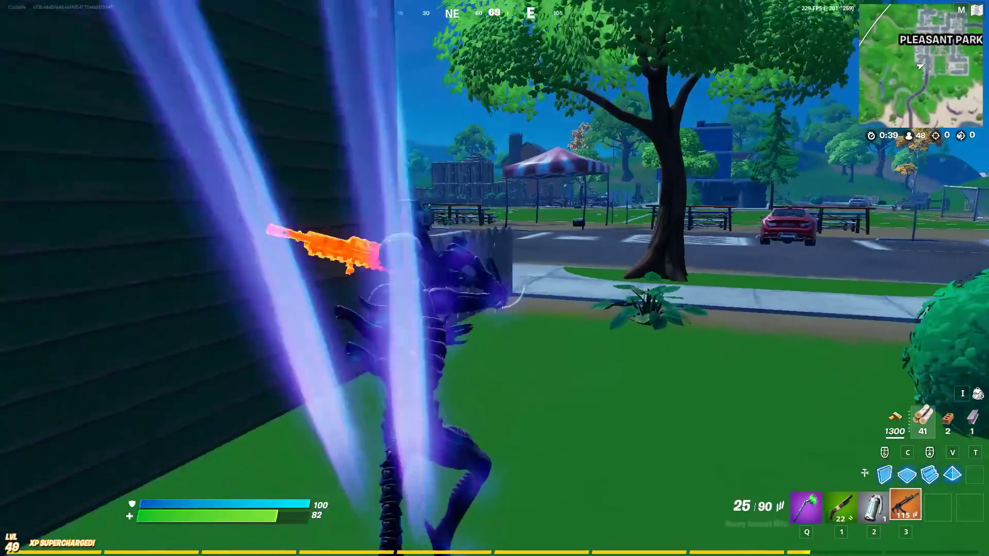
key(q)
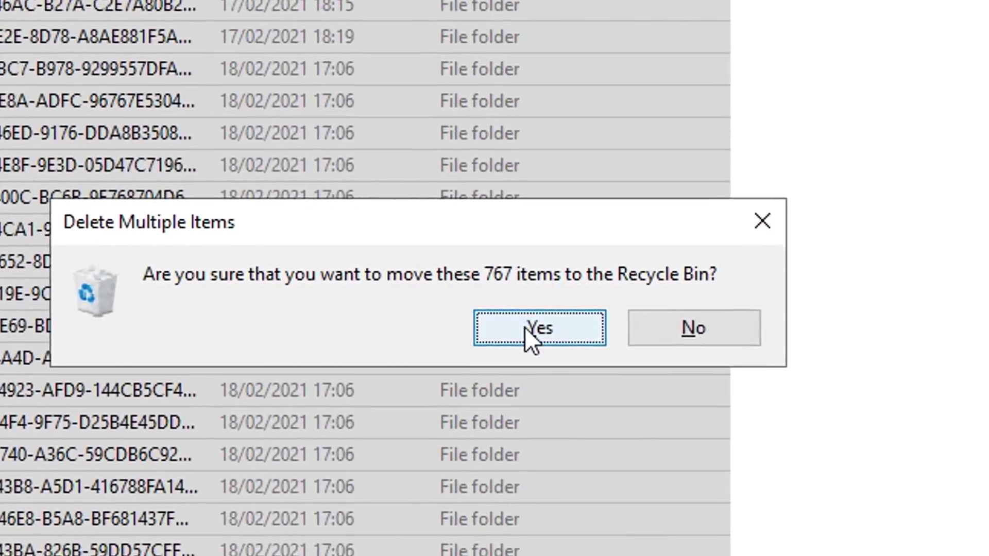
- Fire the Heavy Assault Rifle, throw a grenade and run toward the house
click(538, 326)
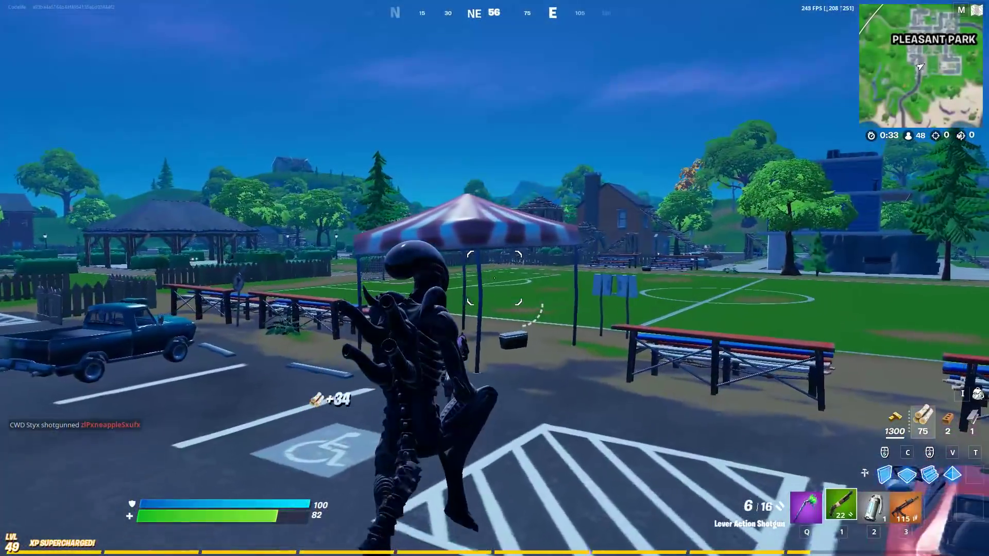
key(3)
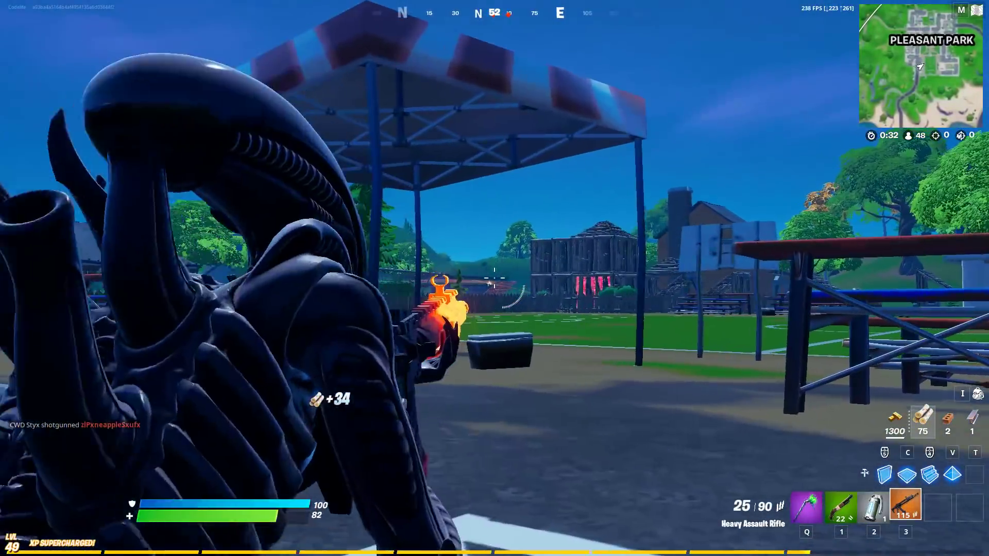
click(495, 278)
click(494, 279)
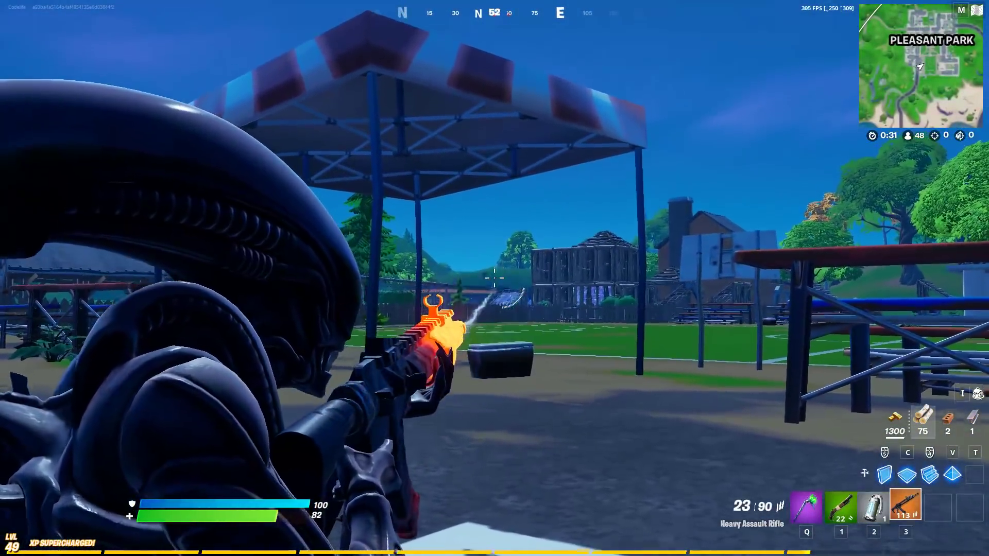
key(2)
key(w)
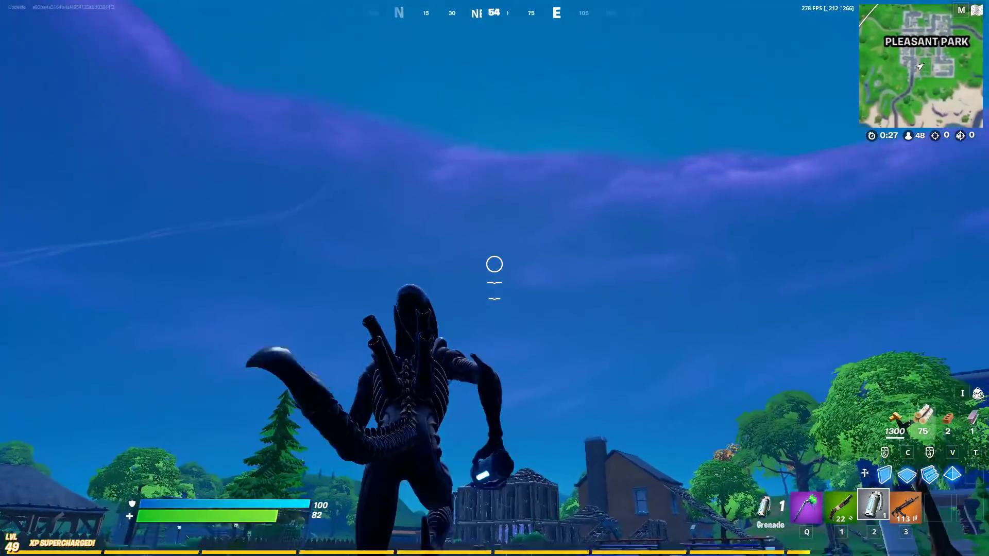
click(494, 278)
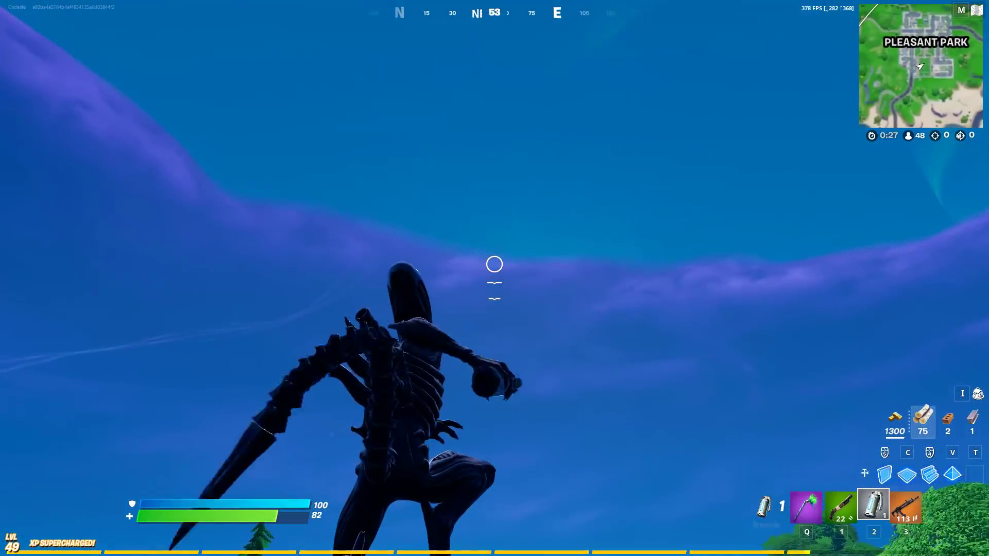
key(w)
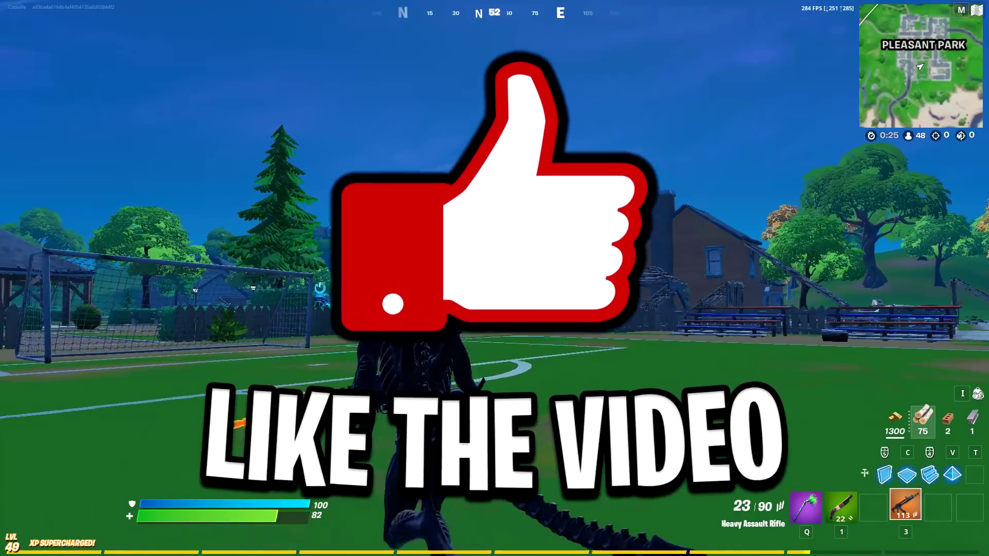